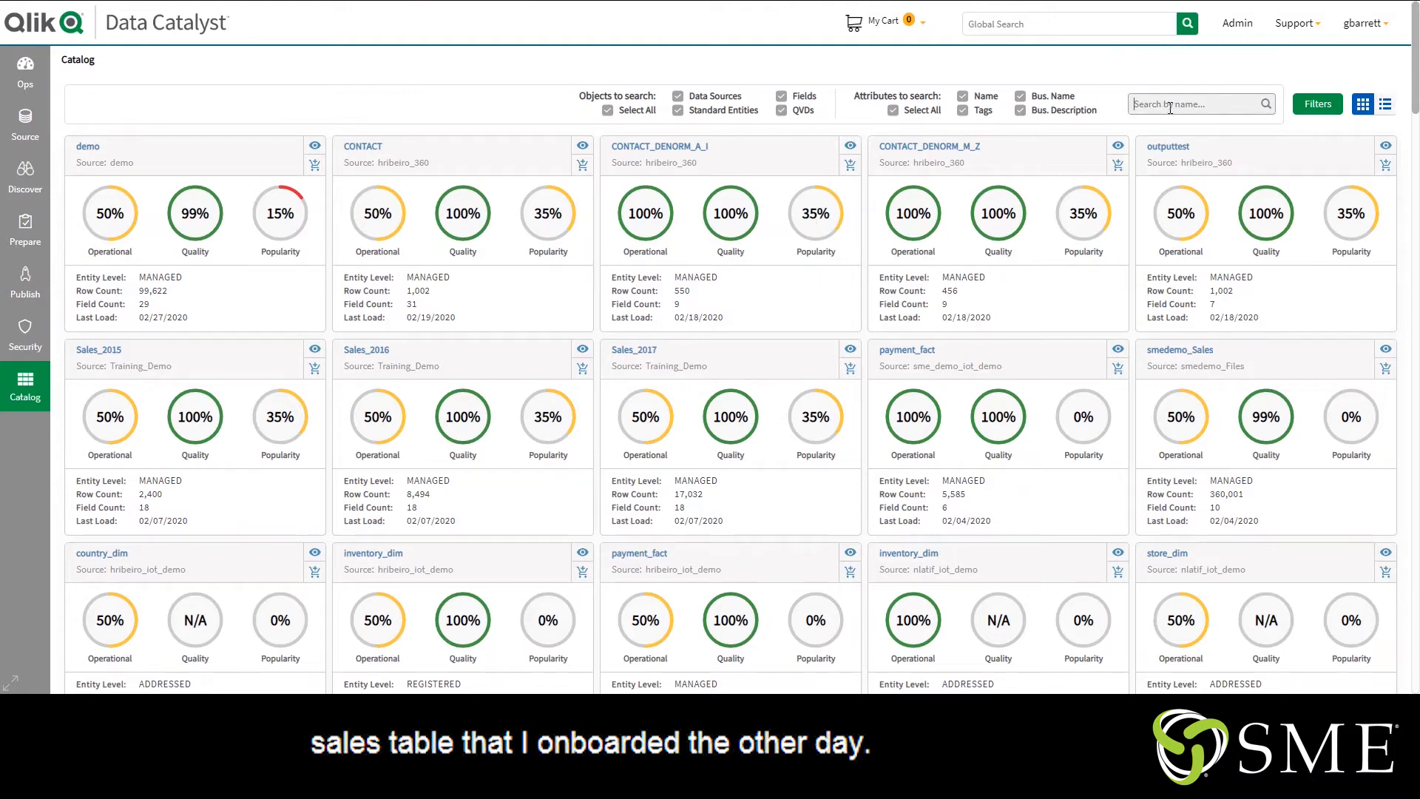
Step: Search the catalog for "sales"
{"action": "type", "text": "sales"}
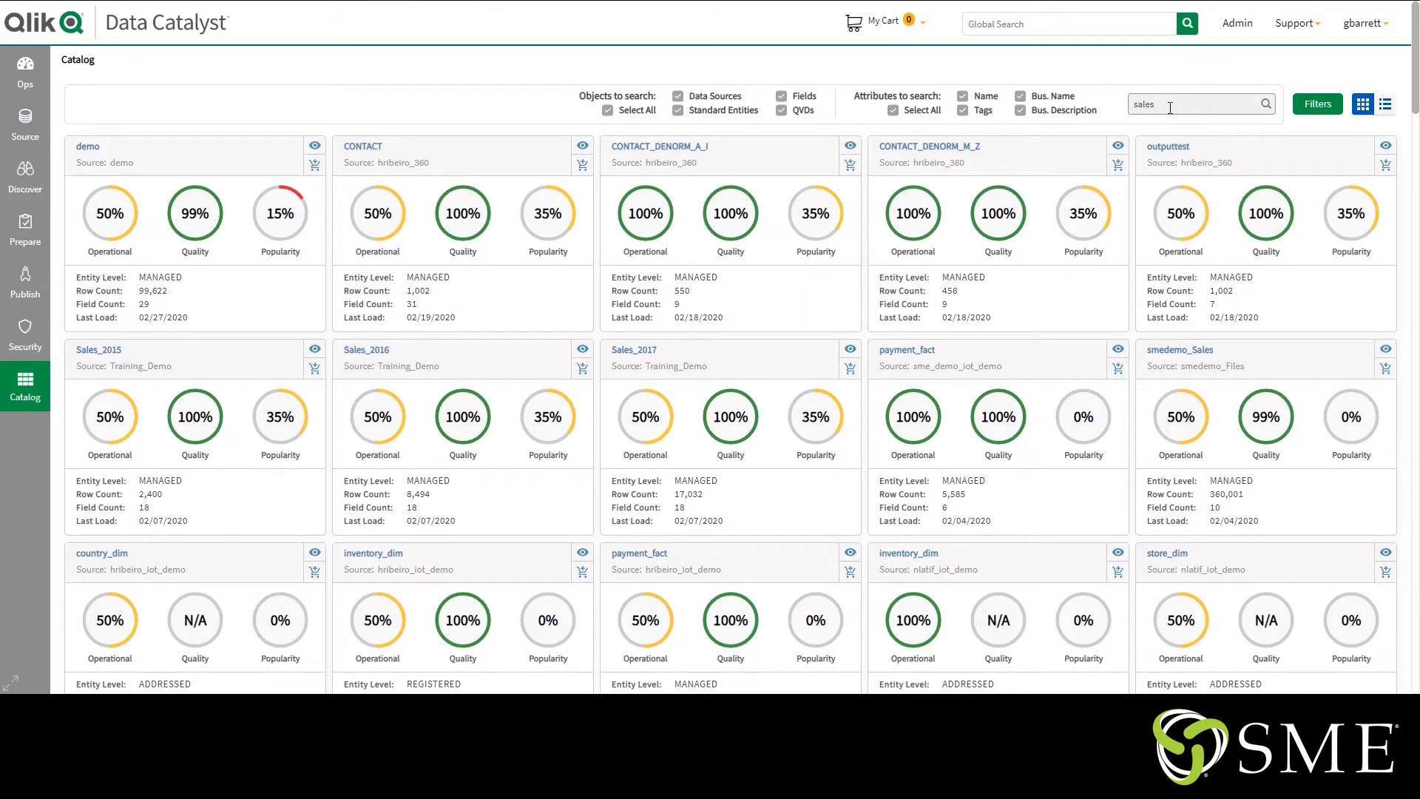
{"action": "left_click", "coordinate": [1266, 107]}
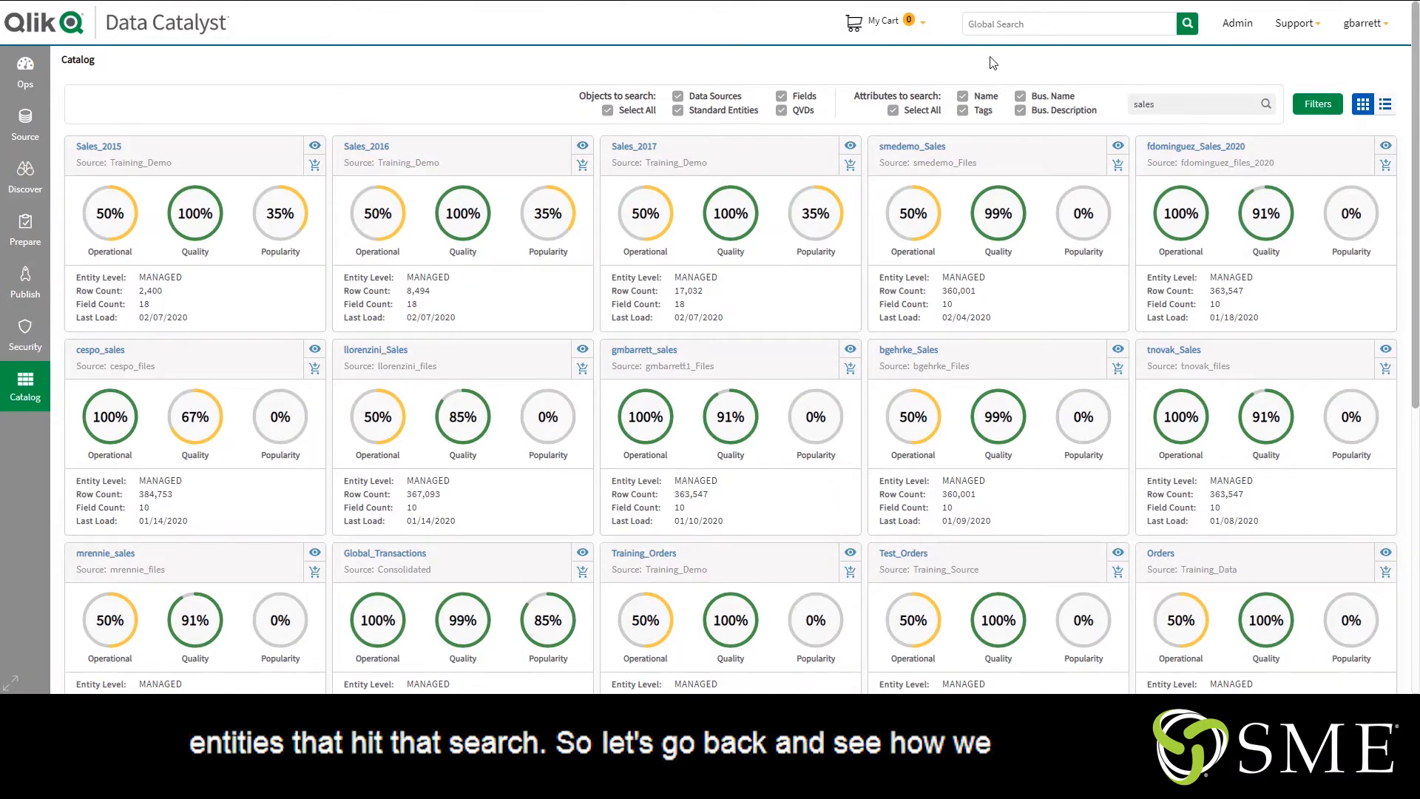
Step: Open the entity information of gmbarrett_sales in the gmbarrett1_Files source for editing
{"action": "left_click", "coordinate": [36, 129]}
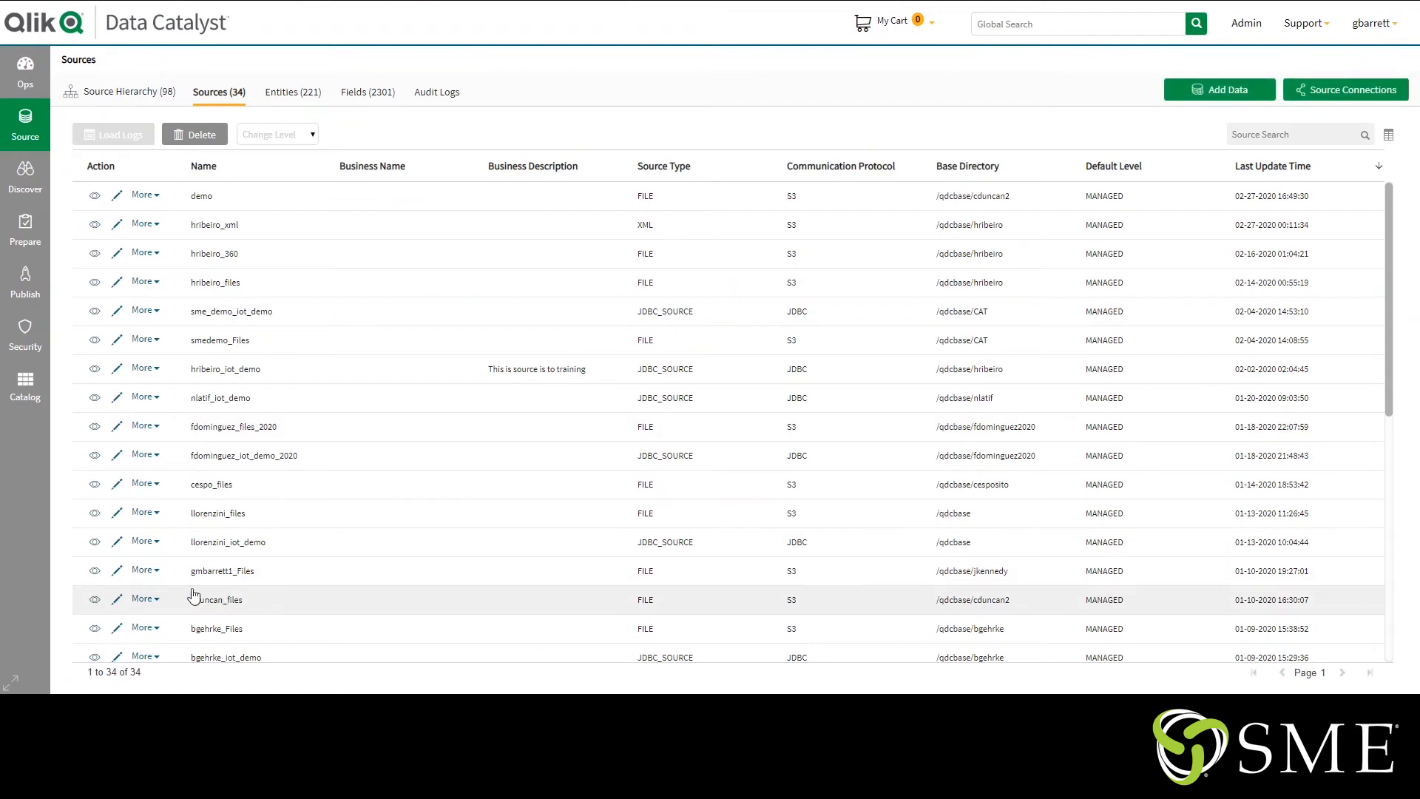
{"action": "left_click", "coordinate": [95, 572]}
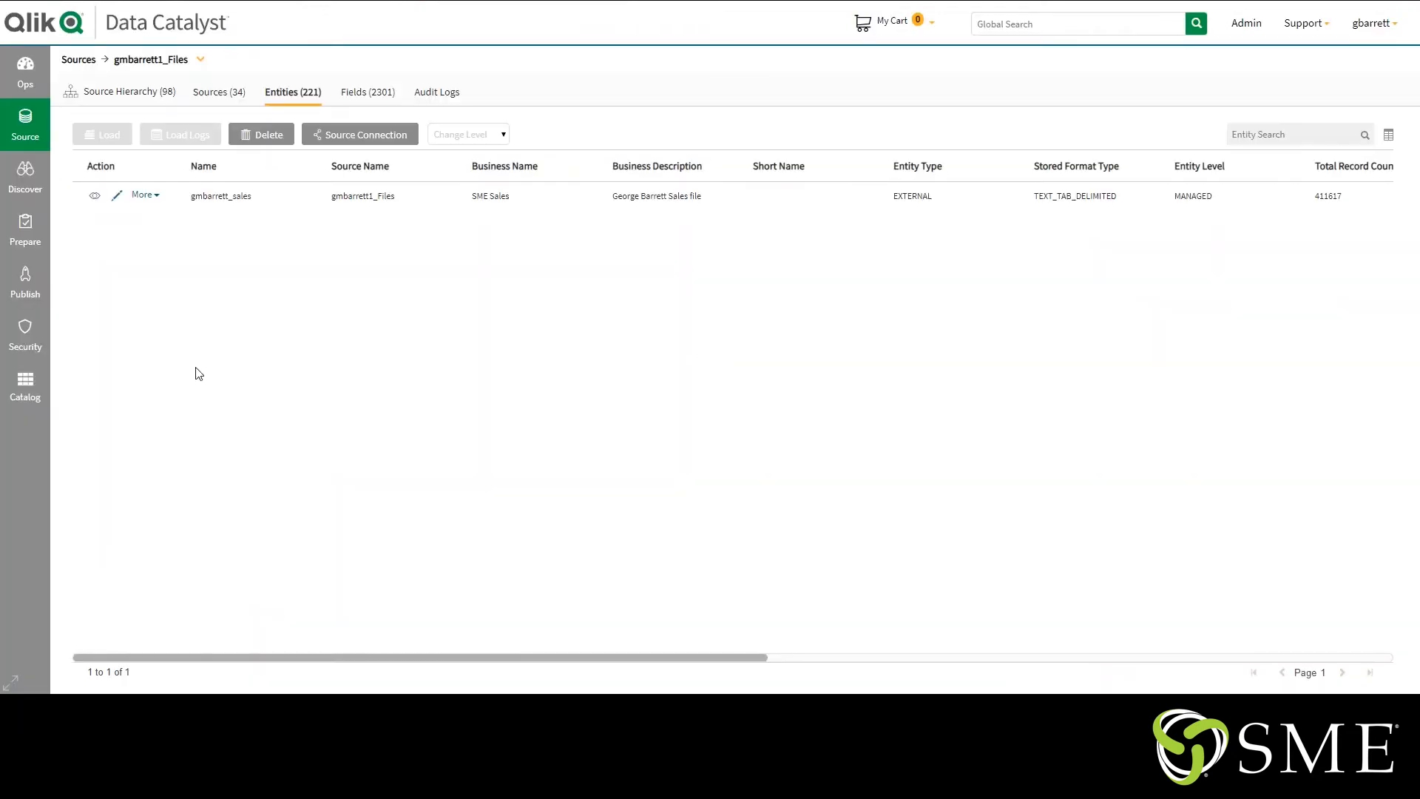
{"action": "left_click", "coordinate": [117, 198]}
{"action": "left_click", "coordinate": [117, 199]}
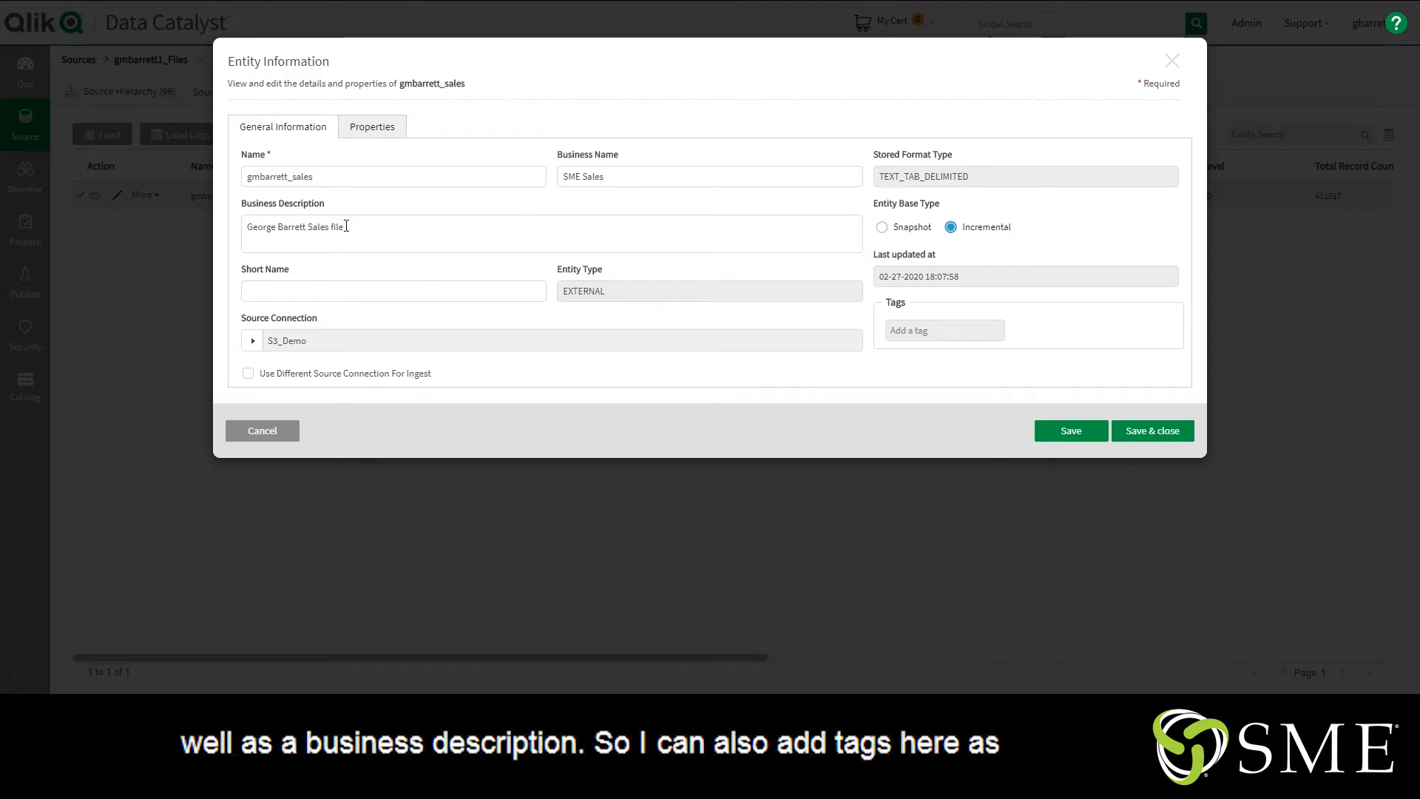
Step: Enter two tags for the gmbarrett_sales entity: the owner's first name and "SME"
{"action": "left_click", "coordinate": [939, 331]}
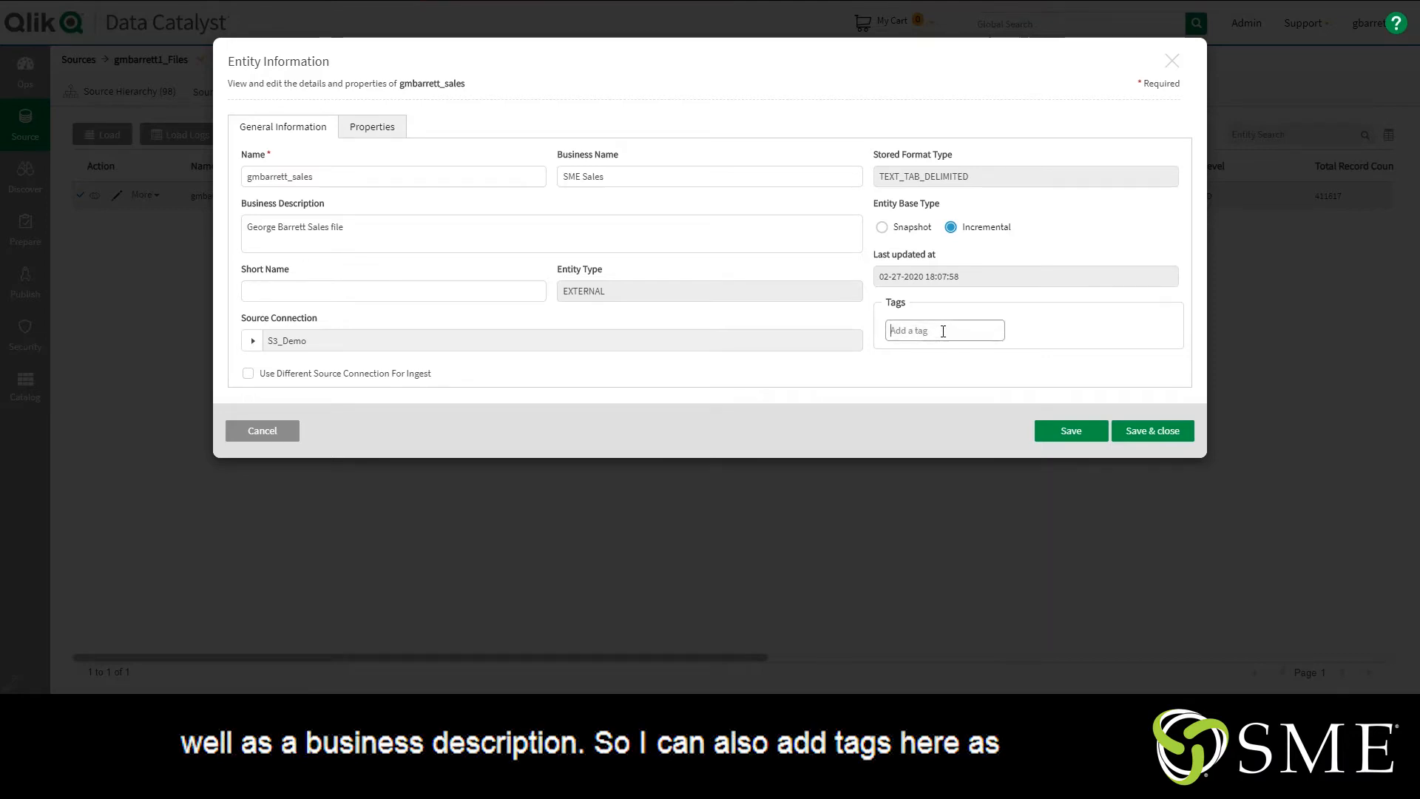
{"action": "type", "text": "George"}
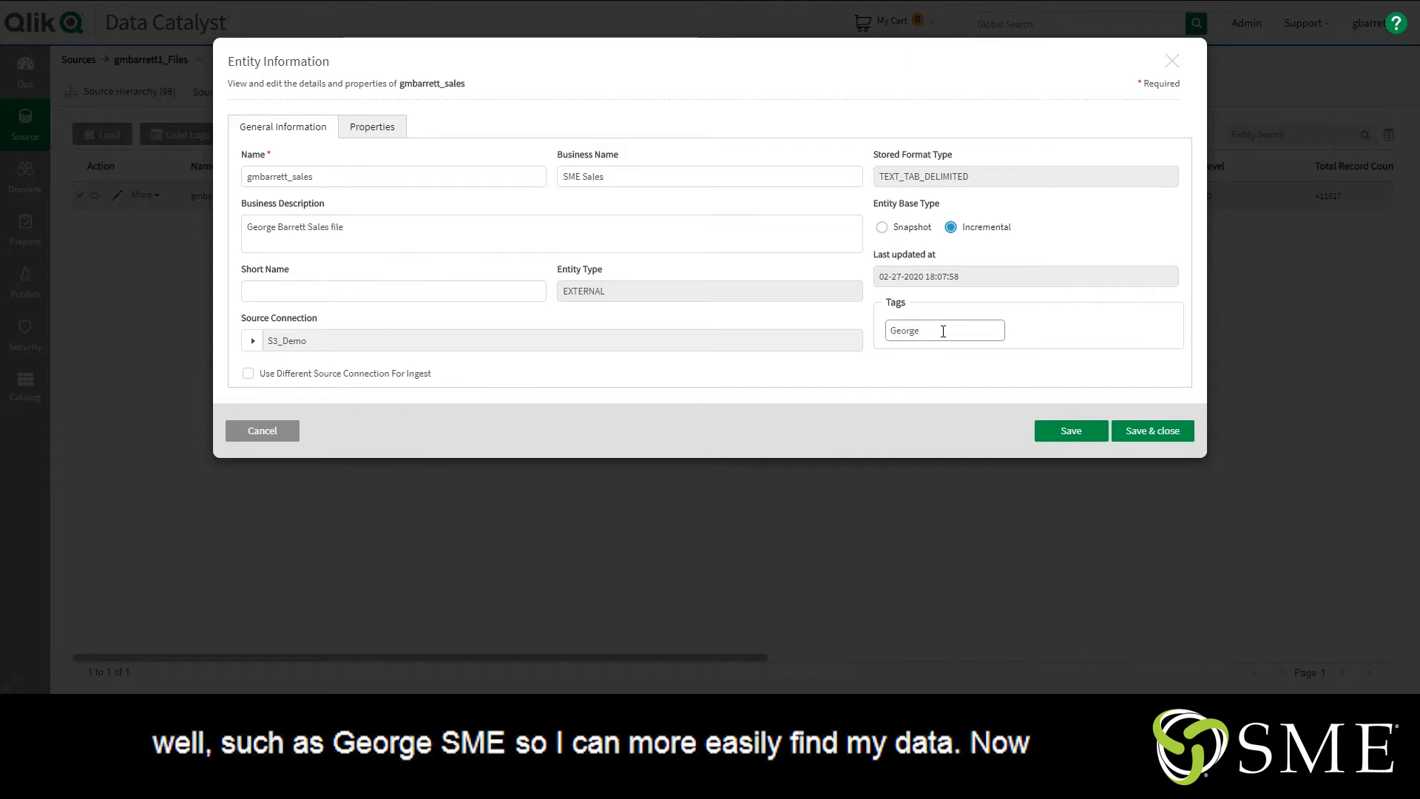
{"action": "key", "text": "Return"}
{"action": "type", "text": "SME"}
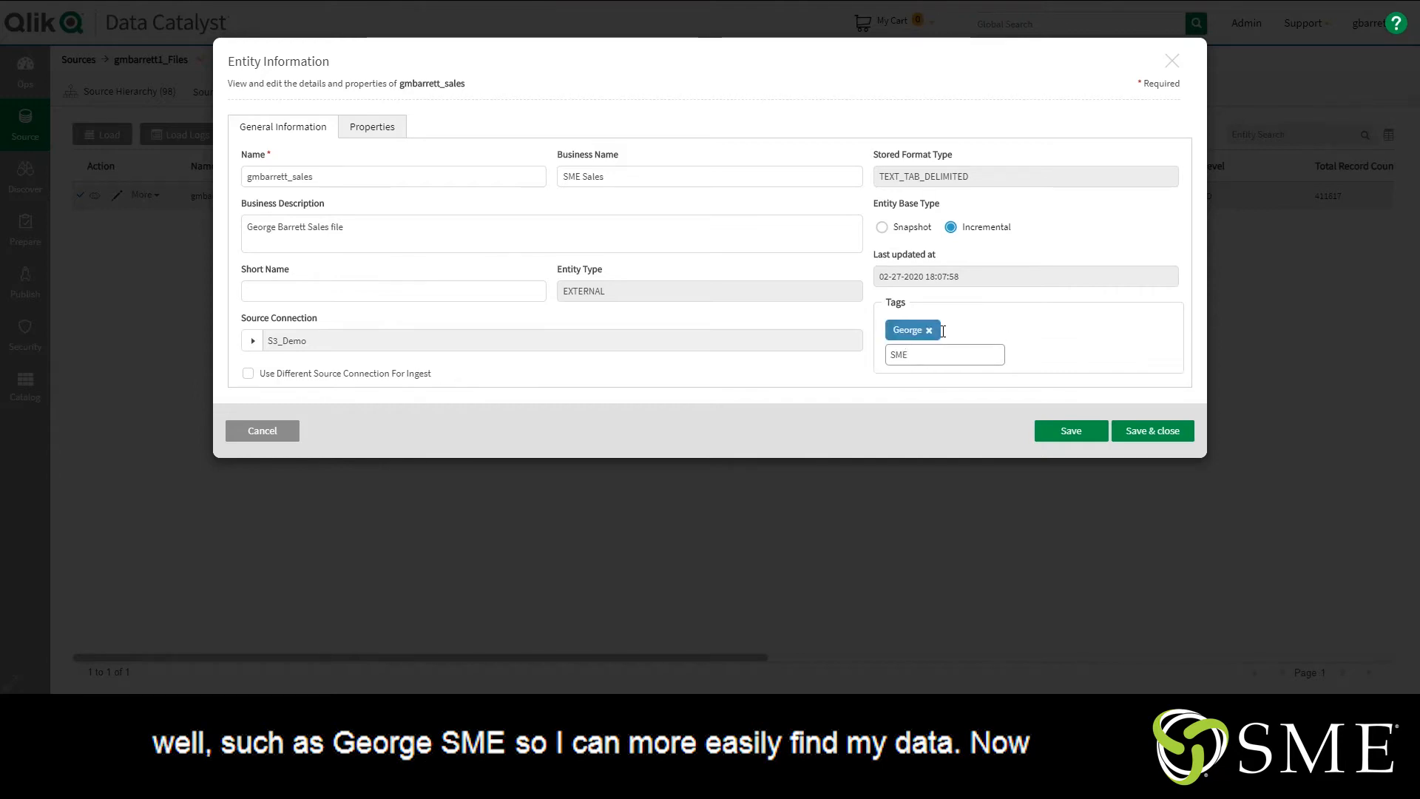
{"action": "key", "text": "Return"}
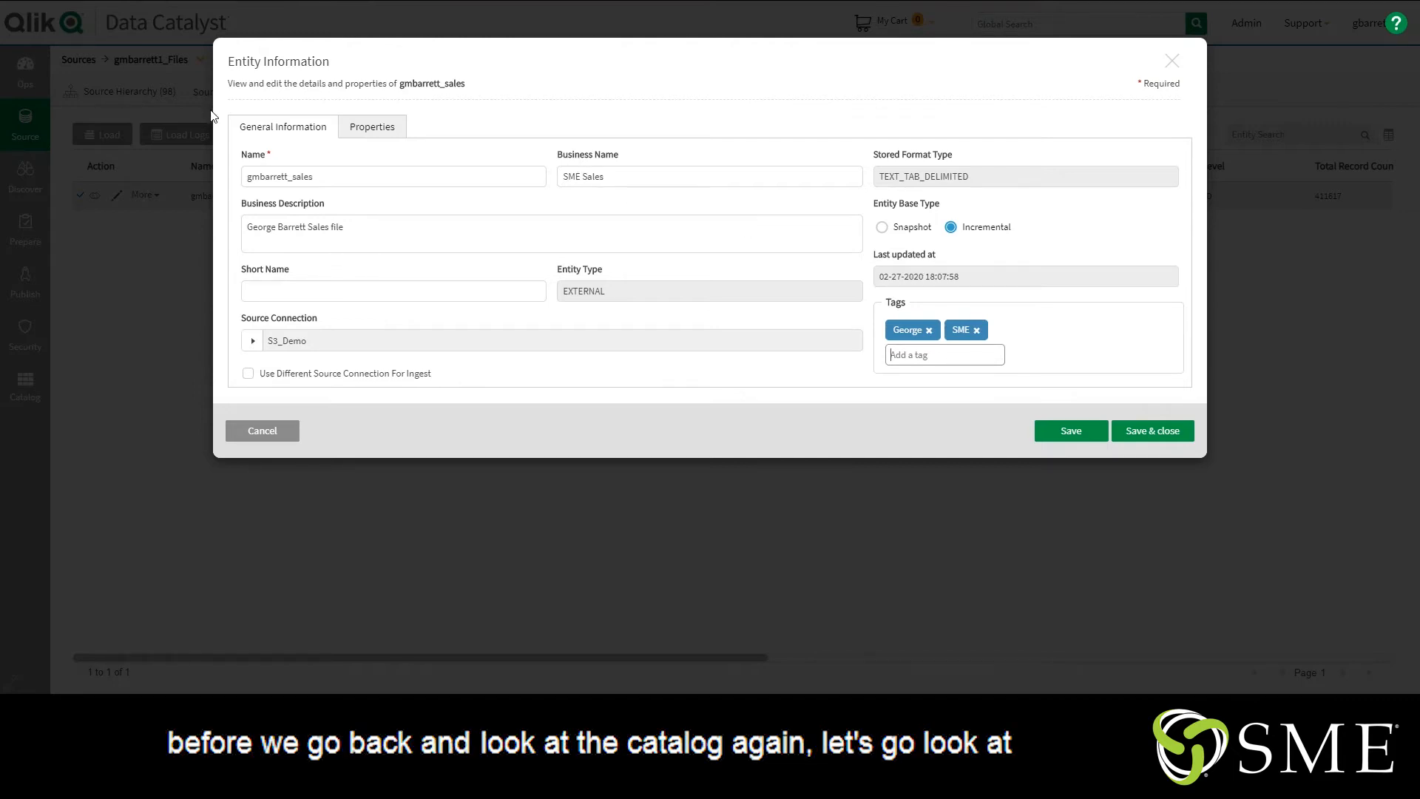
Step: Inspect the full entity.postprocessing.rules property of the gmbarrett_sales entity and close its information without saving
{"action": "left_click", "coordinate": [372, 128]}
{"action": "mouse_move", "coordinate": [541, 154]}
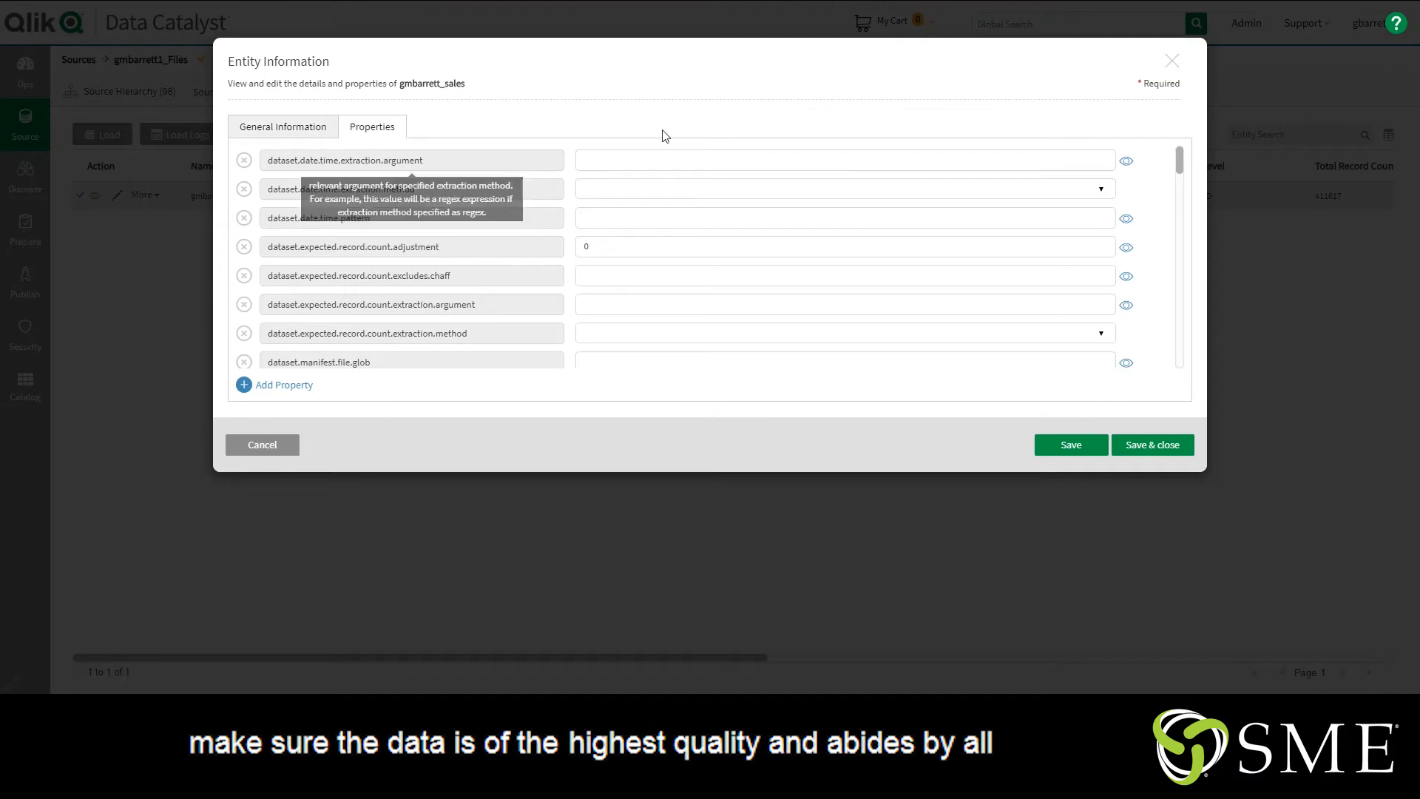
{"action": "scroll", "coordinate": [681, 209], "scroll_direction": "down", "scroll_amount": 8}
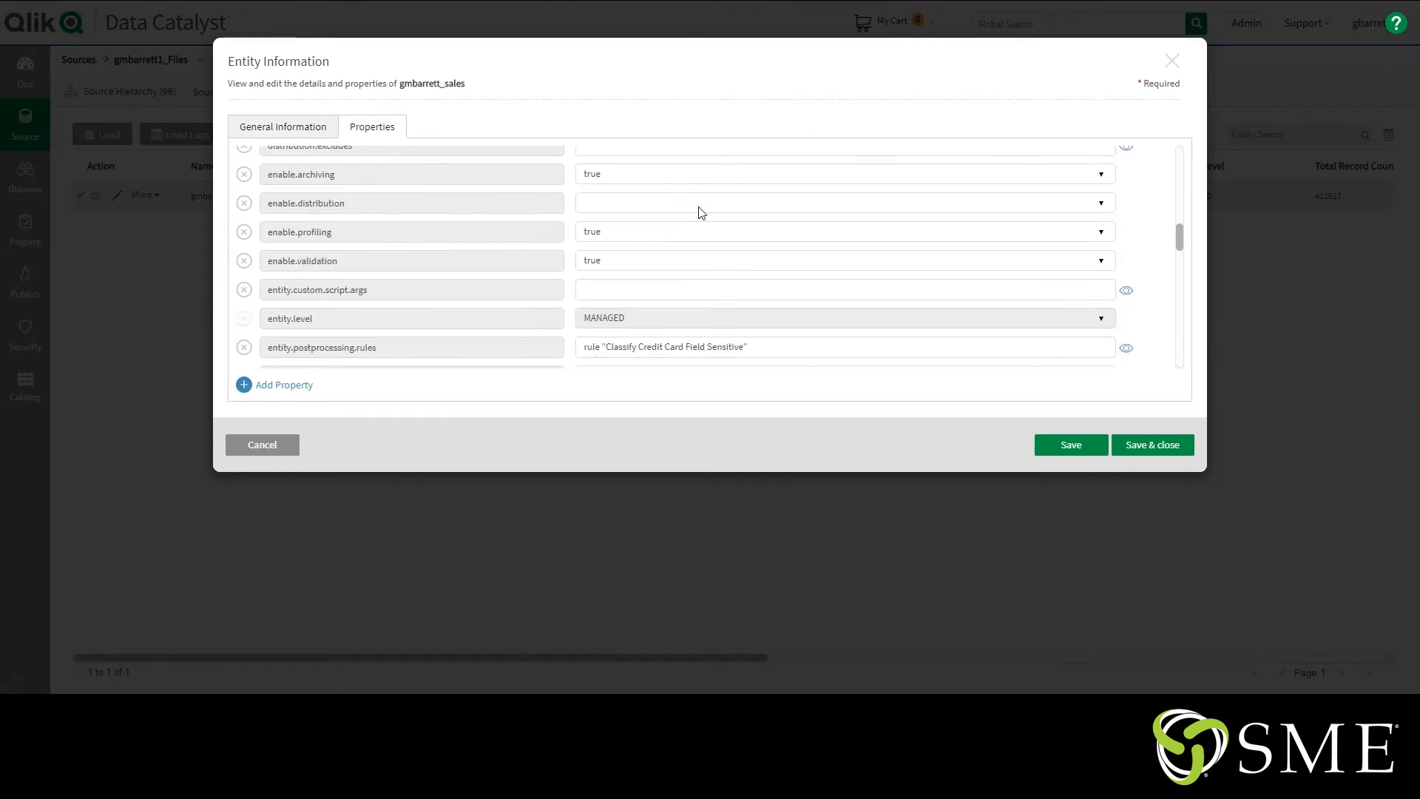
{"action": "scroll", "coordinate": [688, 211], "scroll_direction": "down", "scroll_amount": 3}
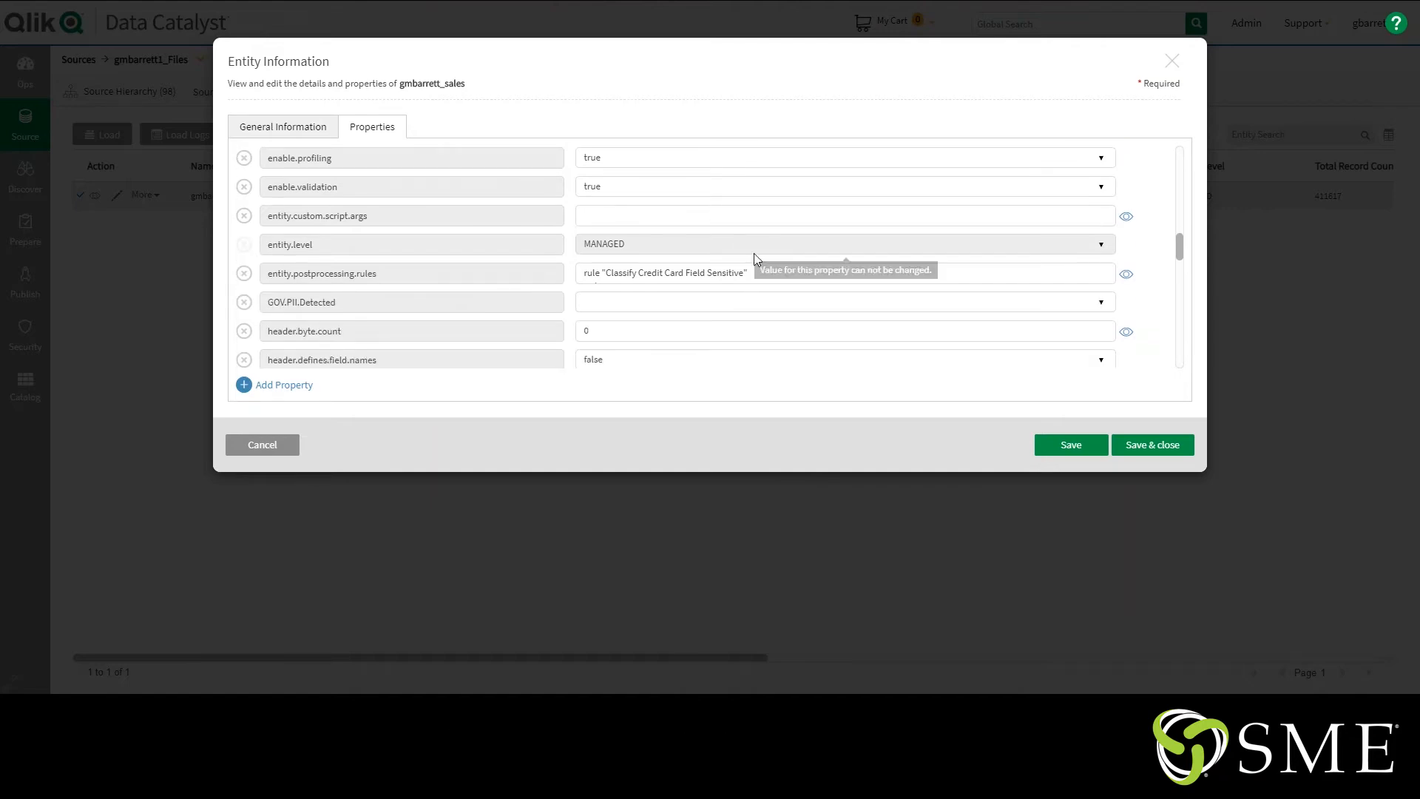
{"action": "left_click", "coordinate": [1126, 275]}
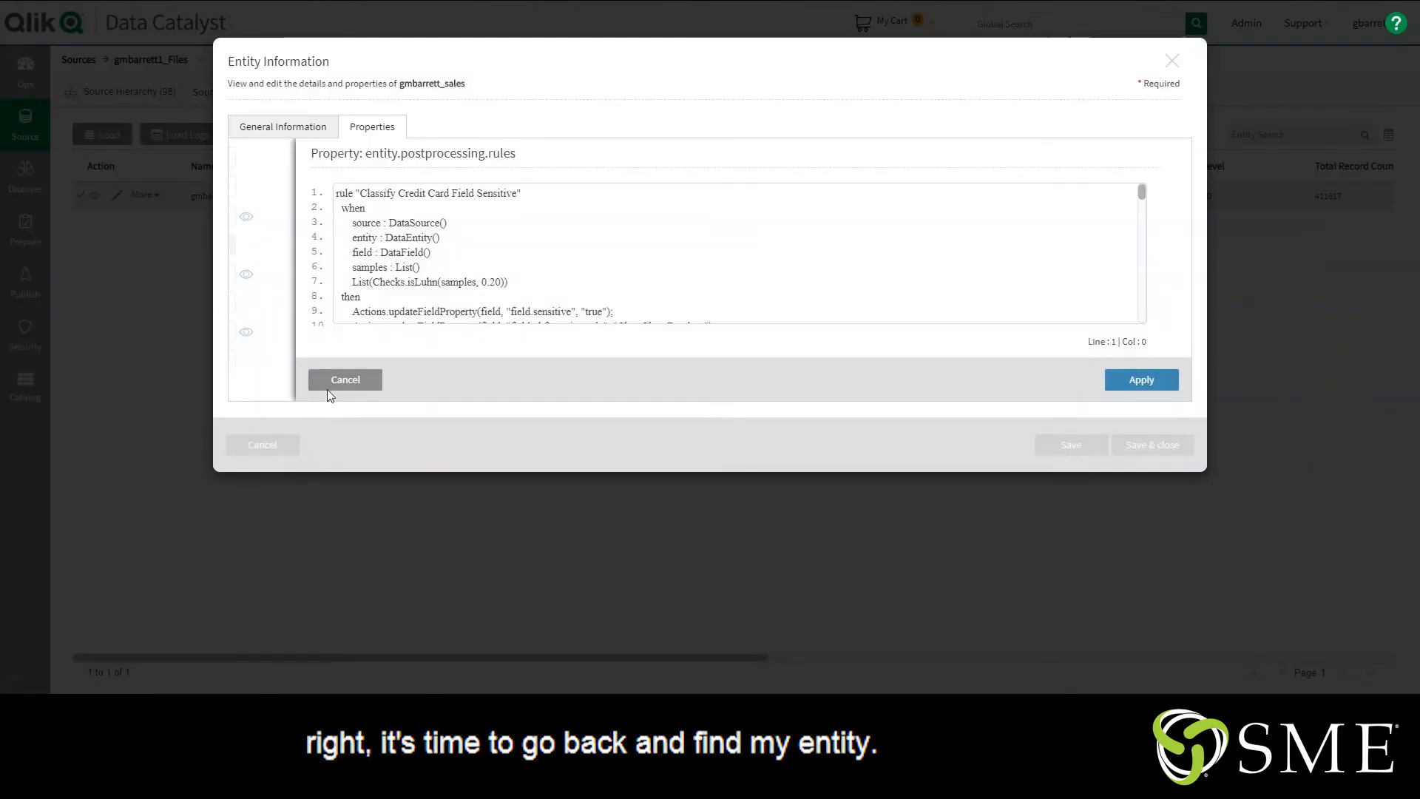
{"action": "left_click", "coordinate": [333, 381]}
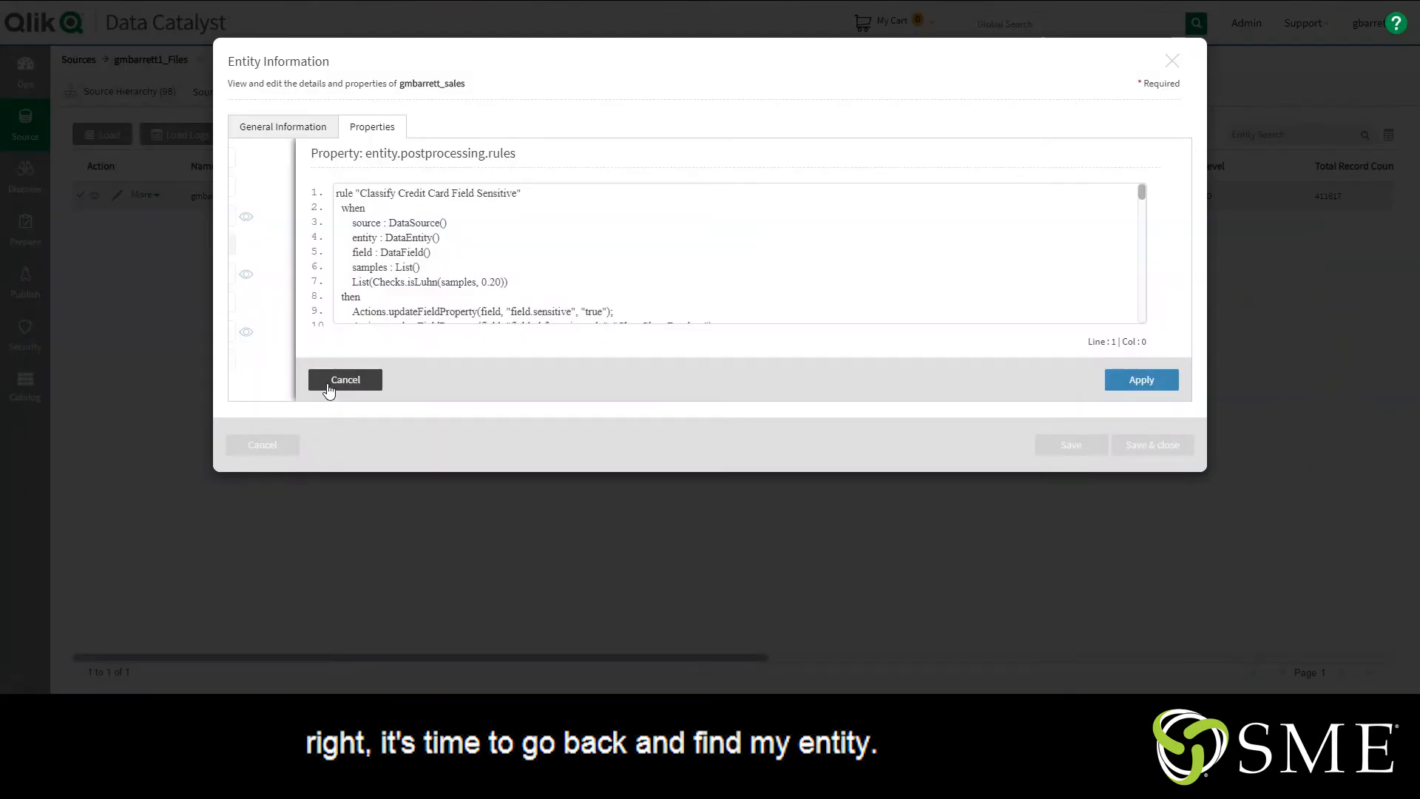
{"action": "left_click", "coordinate": [258, 444]}
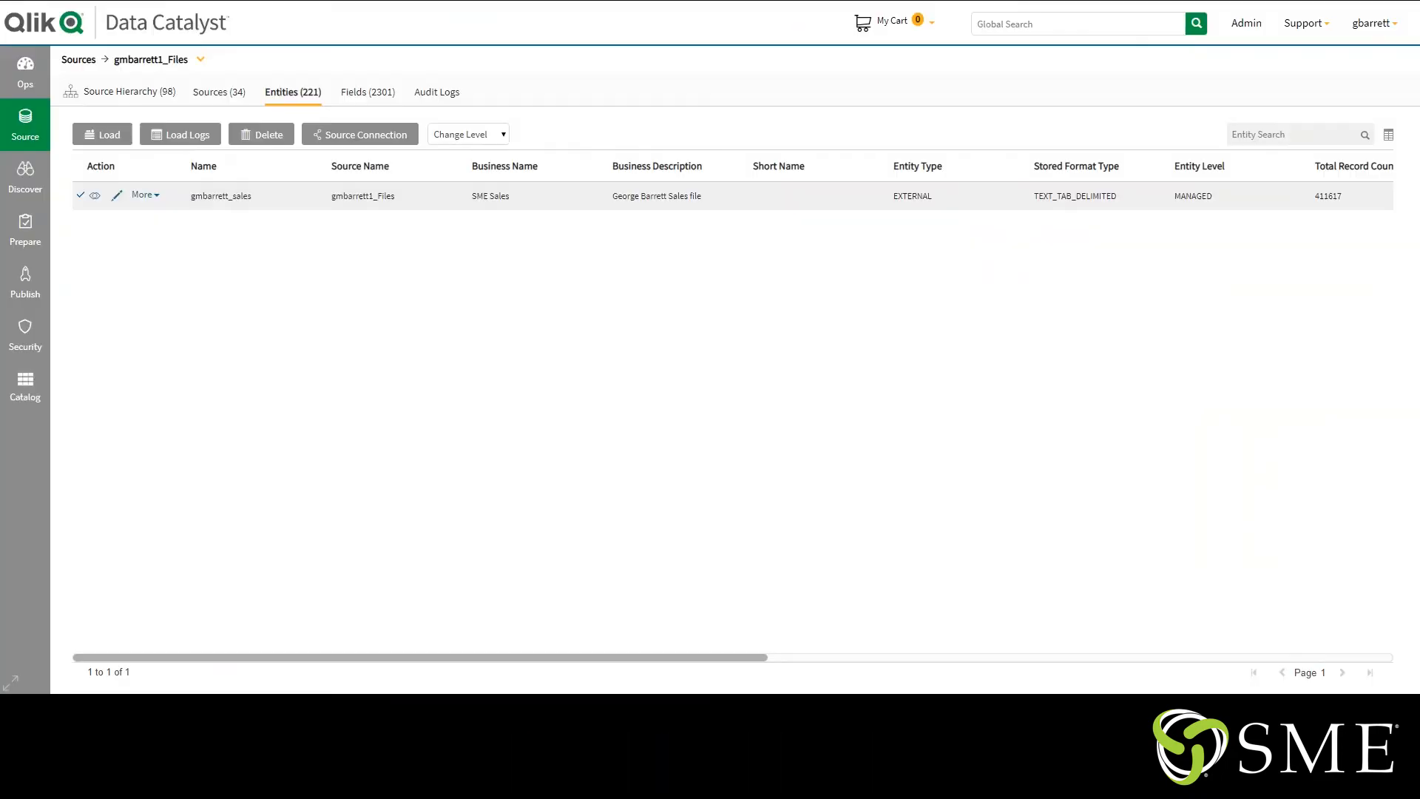
Step: Search the catalog for the owner's first name
{"action": "left_click", "coordinate": [25, 386]}
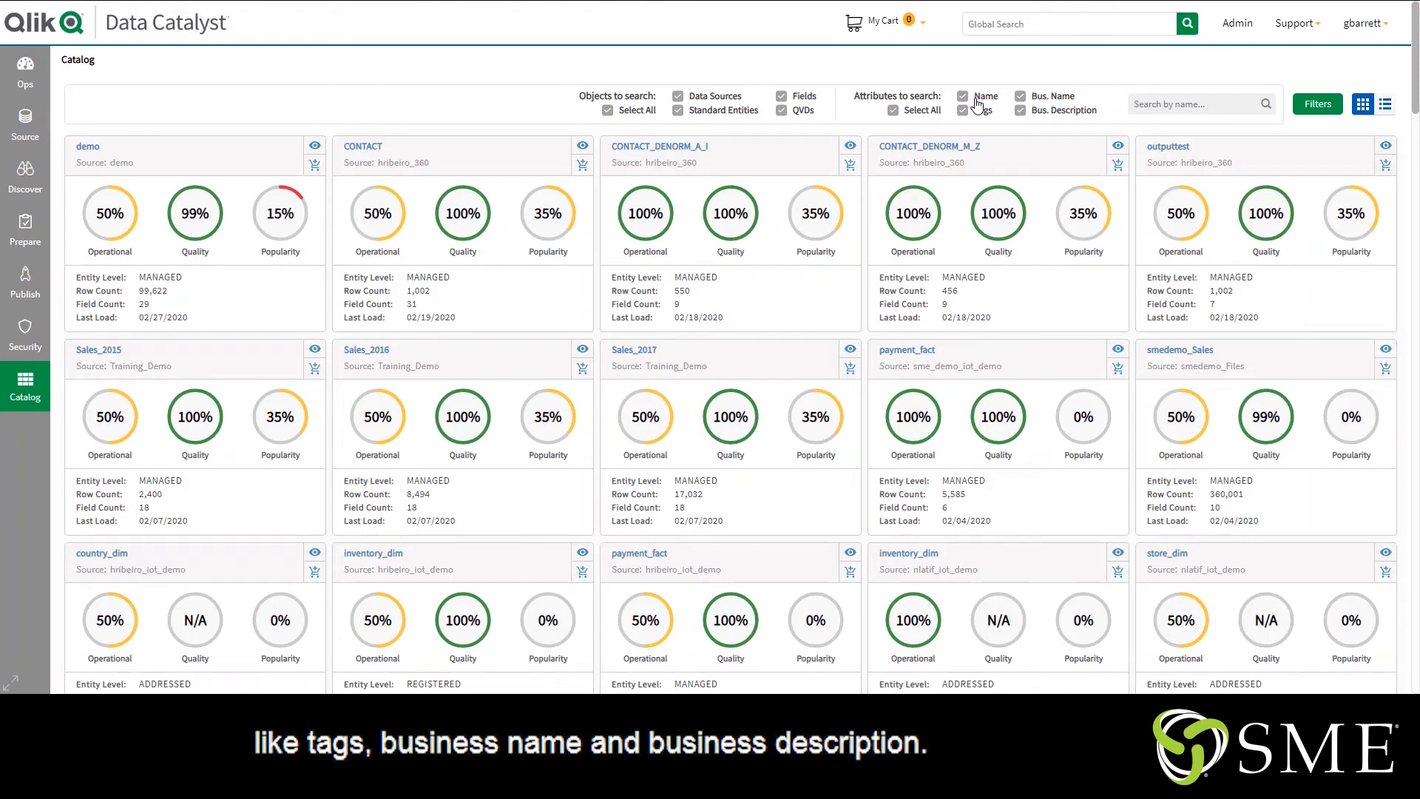
{"action": "left_click", "coordinate": [1152, 106]}
{"action": "type", "text": "George"}
{"action": "key", "text": "Return"}
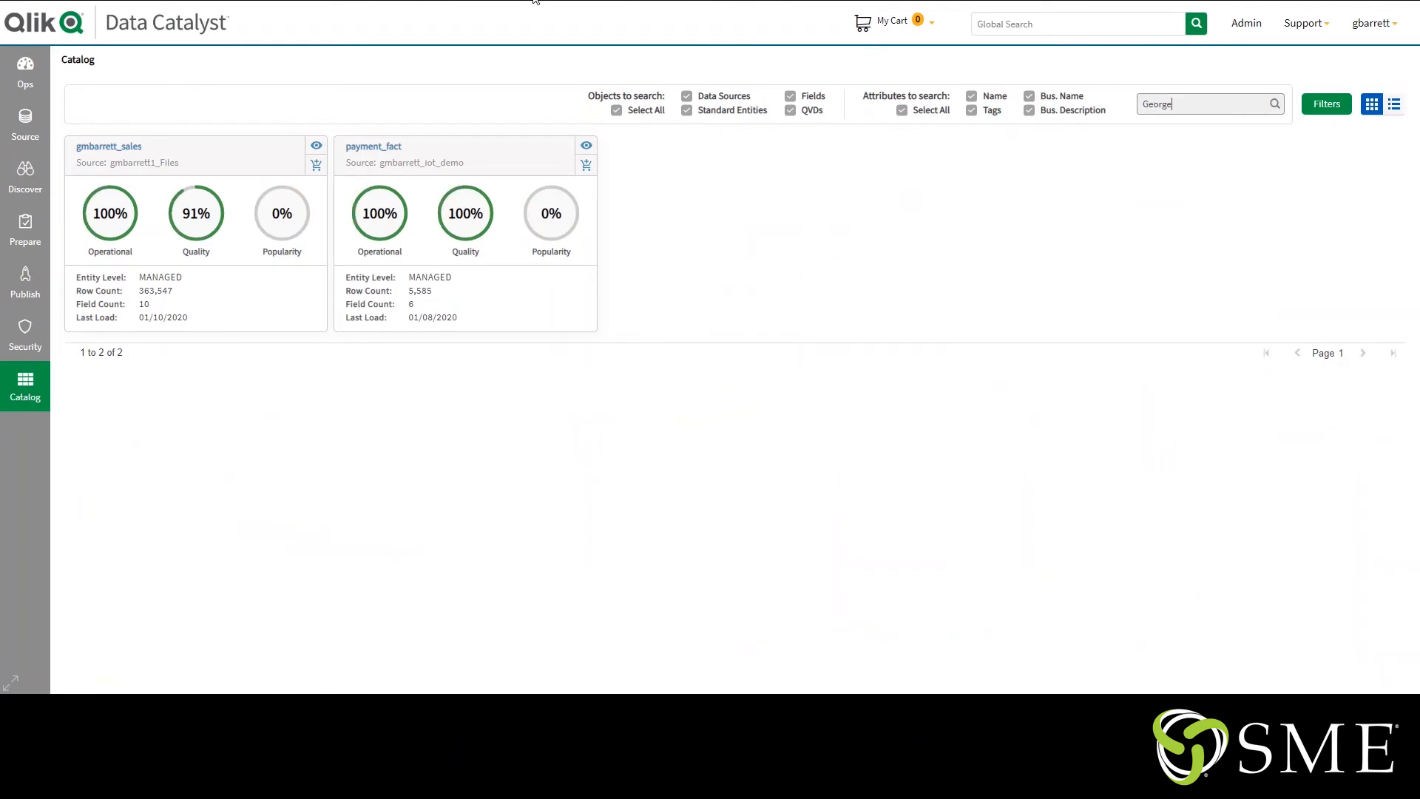
Step: Open the catalog details of gmbarrett_sales and review its field statistics, properties and related entities
{"action": "left_click", "coordinate": [316, 145]}
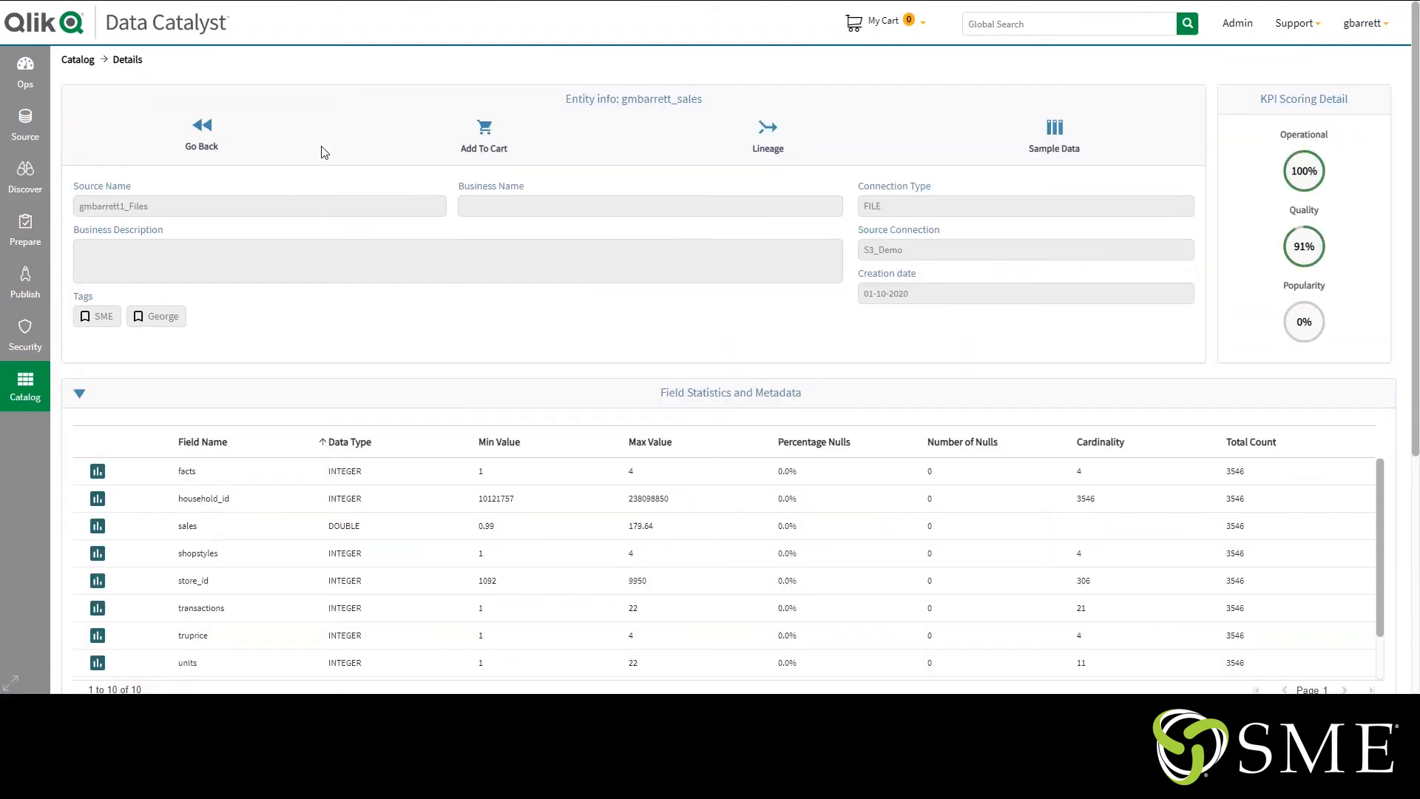
{"action": "scroll", "coordinate": [322, 152], "scroll_direction": "down", "scroll_amount": 5}
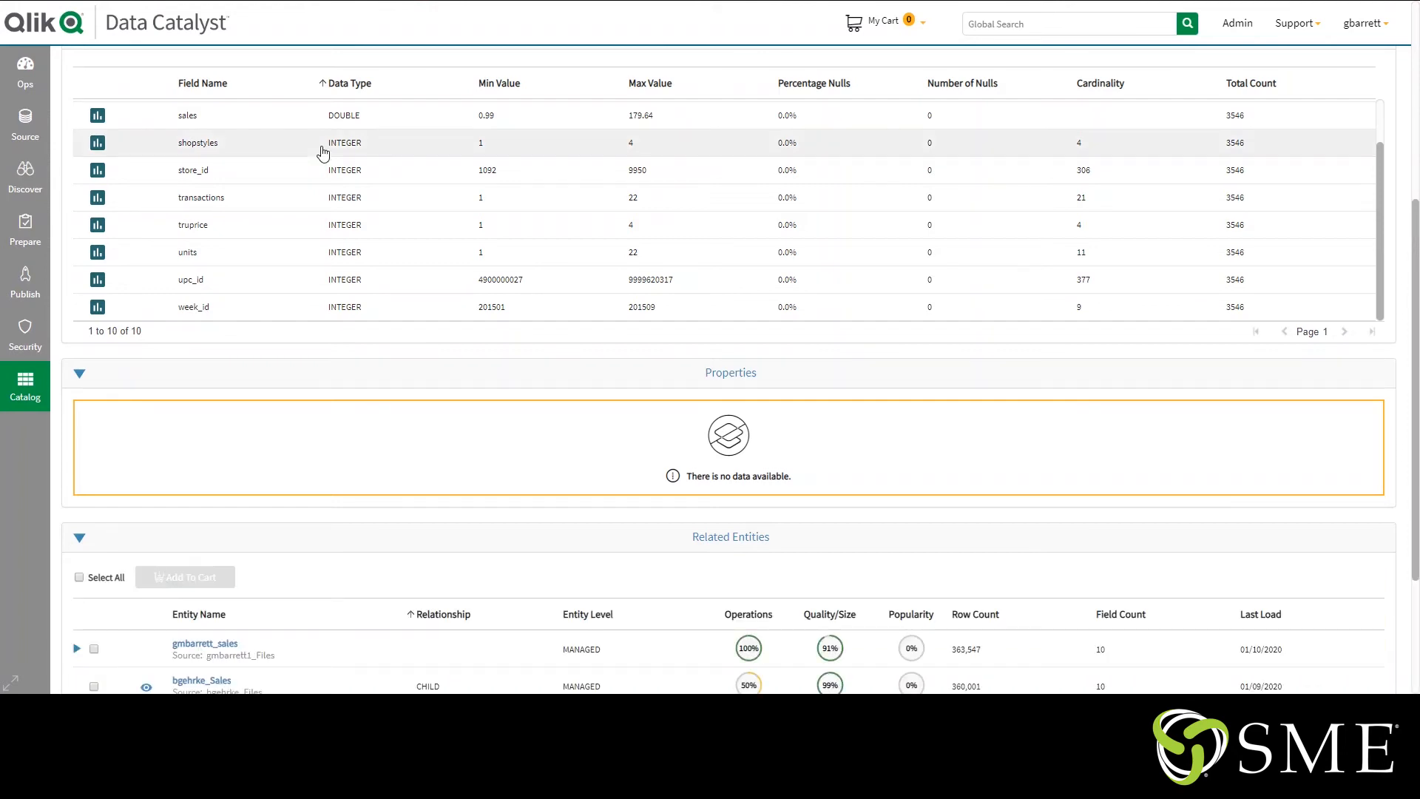
{"action": "scroll", "coordinate": [323, 153], "scroll_direction": "down", "scroll_amount": 3}
{"action": "scroll", "coordinate": [323, 153], "scroll_direction": "up", "scroll_amount": 8}
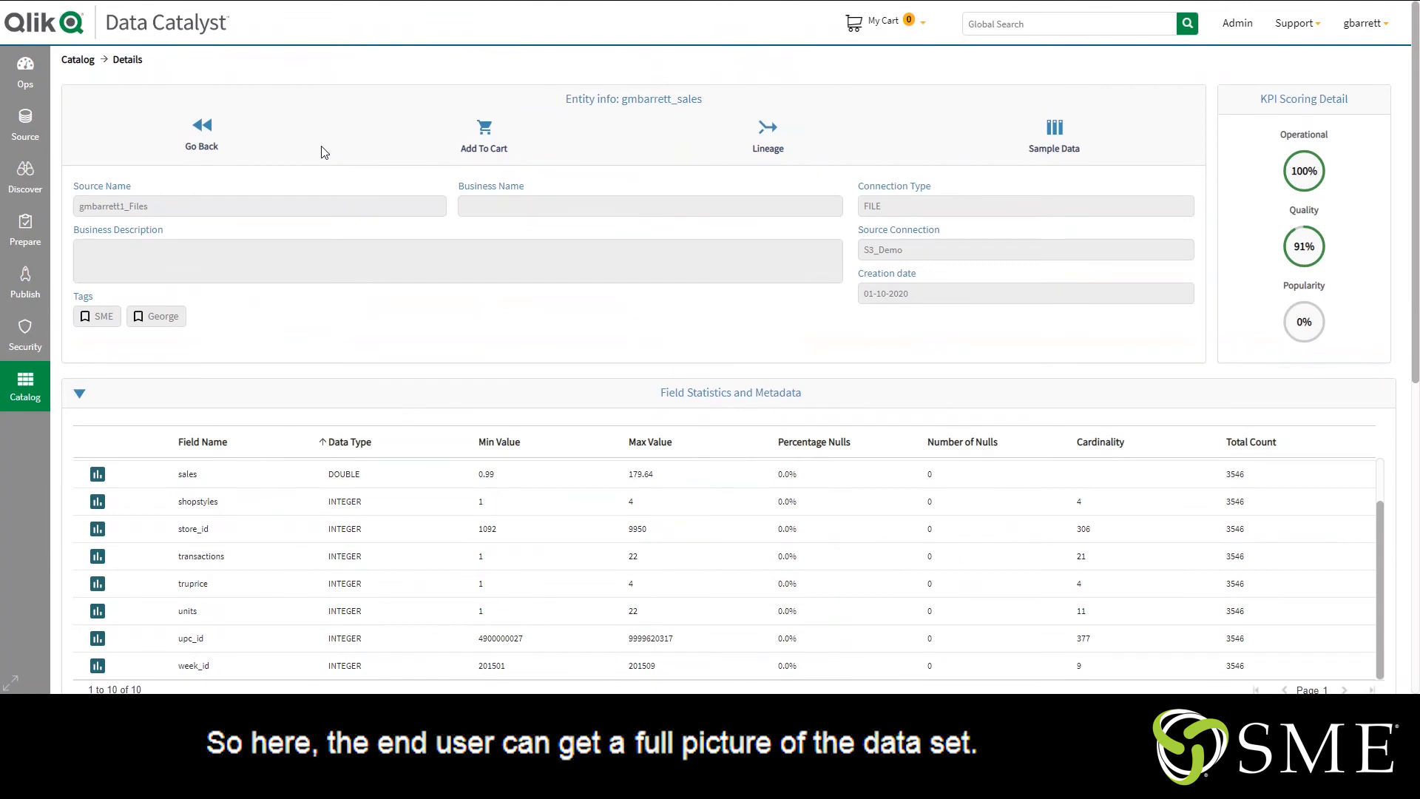
Step: Preview the sample data of gmbarrett_sales and examine the parent and child relationships among its related entities
{"action": "left_click", "coordinate": [1052, 146]}
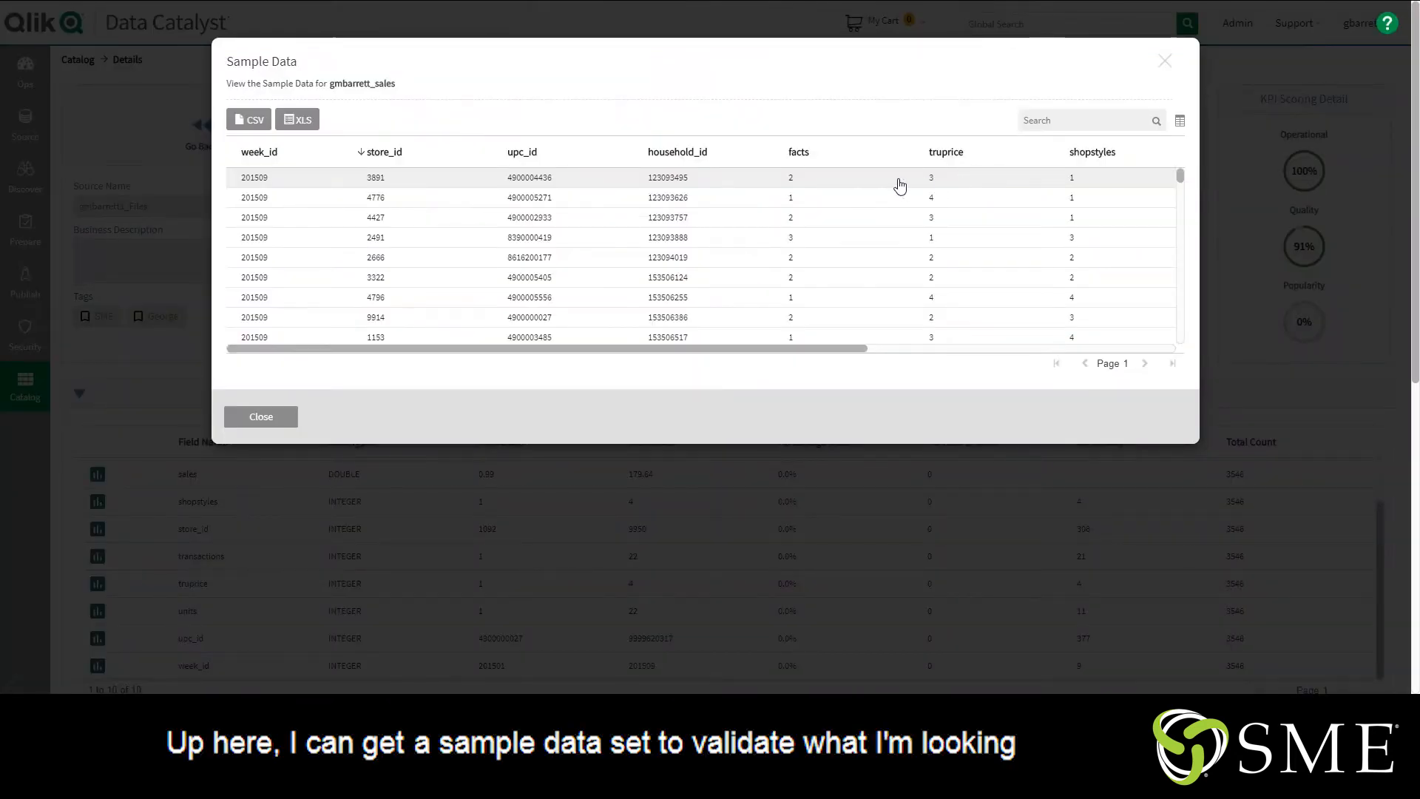
{"action": "left_click", "coordinate": [1165, 67]}
{"action": "scroll", "coordinate": [666, 326], "scroll_direction": "down", "scroll_amount": 7}
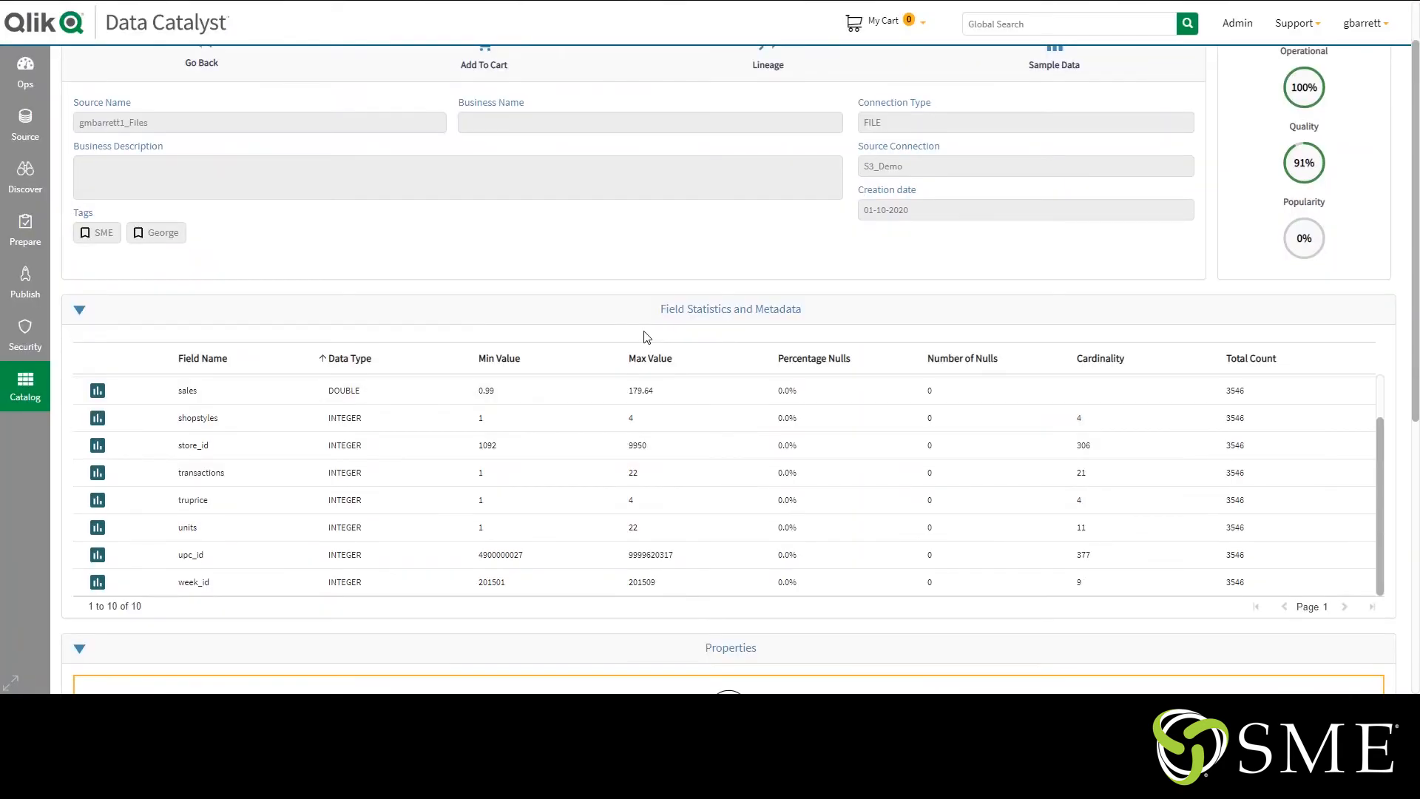
{"action": "scroll", "coordinate": [646, 337], "scroll_direction": "down", "scroll_amount": 1}
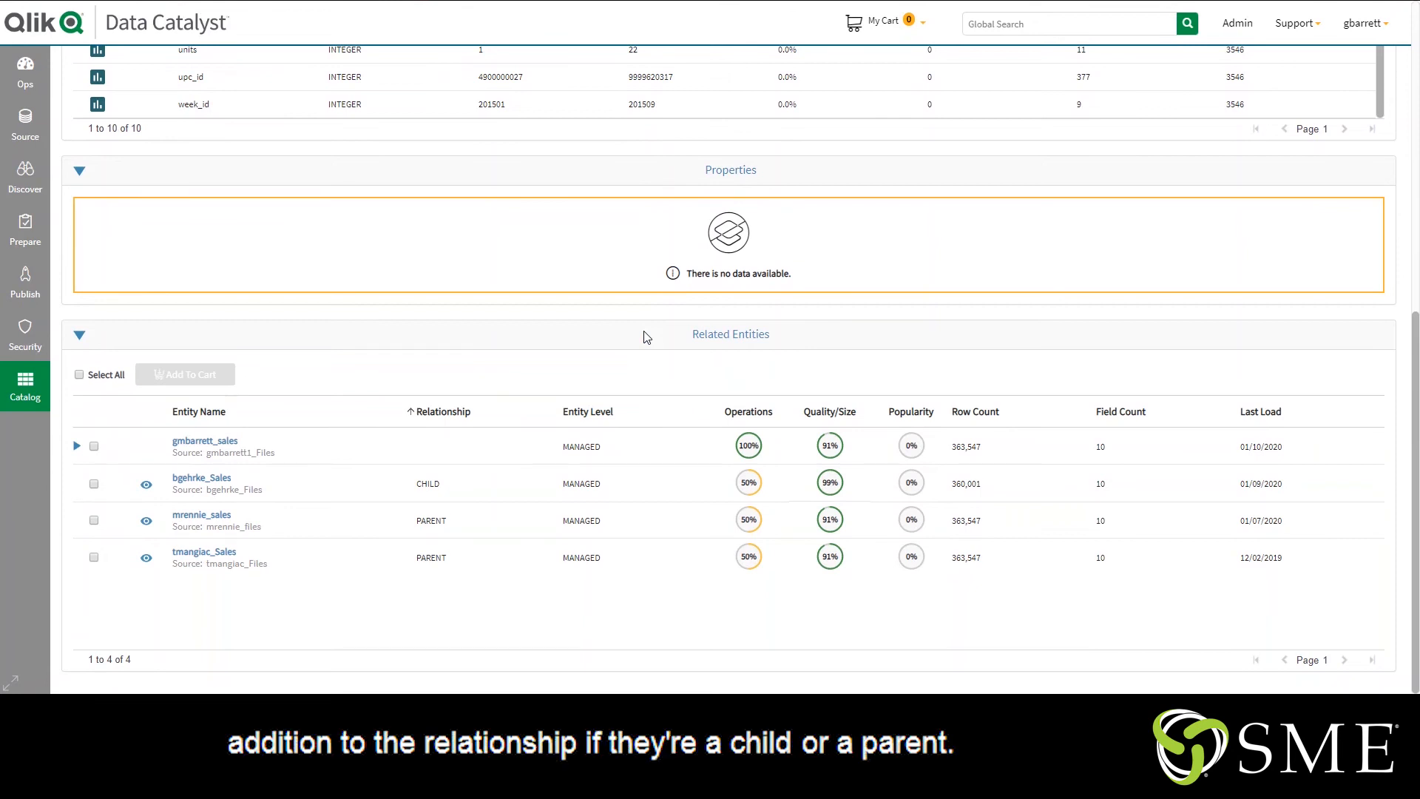
{"action": "scroll", "coordinate": [645, 337], "scroll_direction": "up", "scroll_amount": 3}
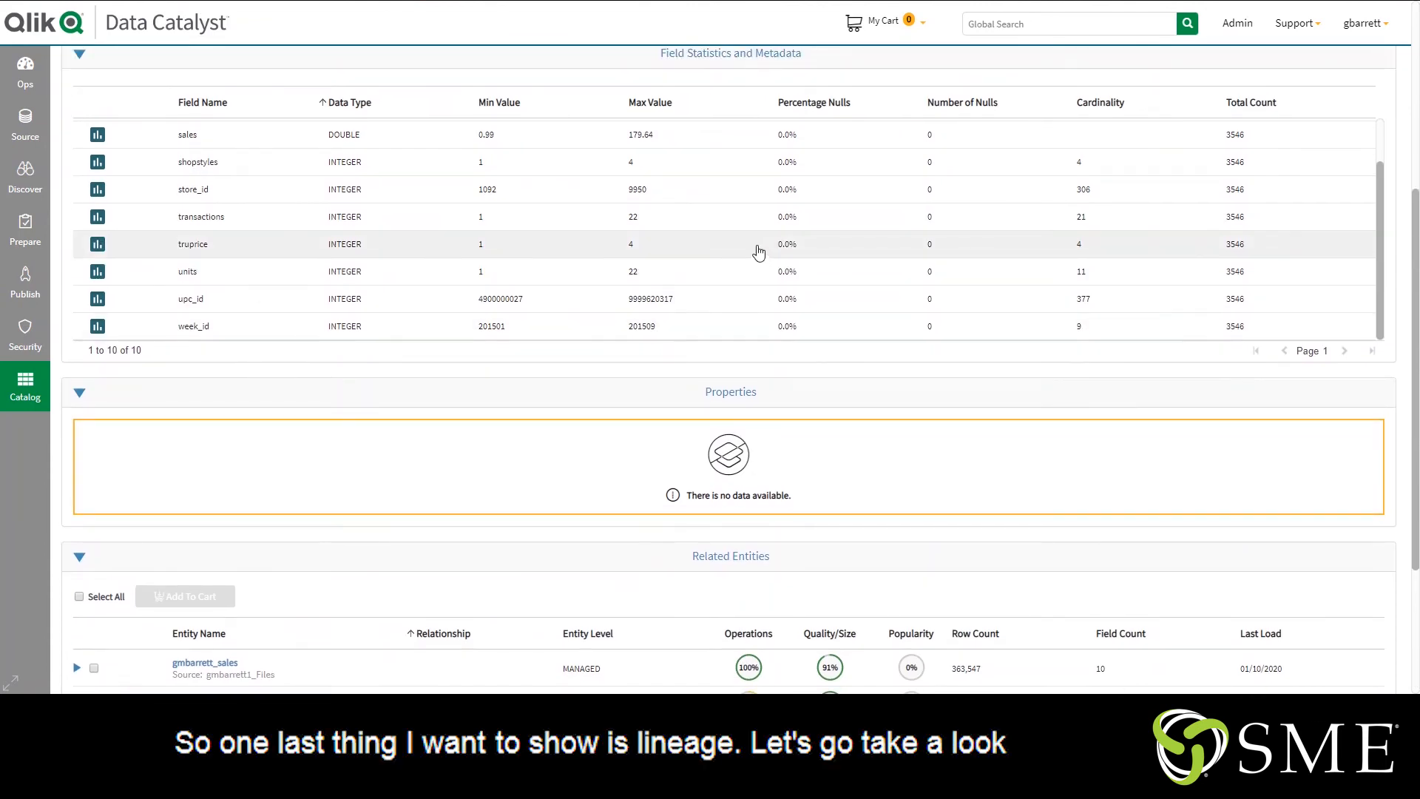
{"action": "scroll", "coordinate": [518, 251], "scroll_direction": "up", "scroll_amount": 2}
Step: Search the catalog for "global" and open the lineage of the Global_Transactions entity
{"action": "left_click", "coordinate": [13, 400]}
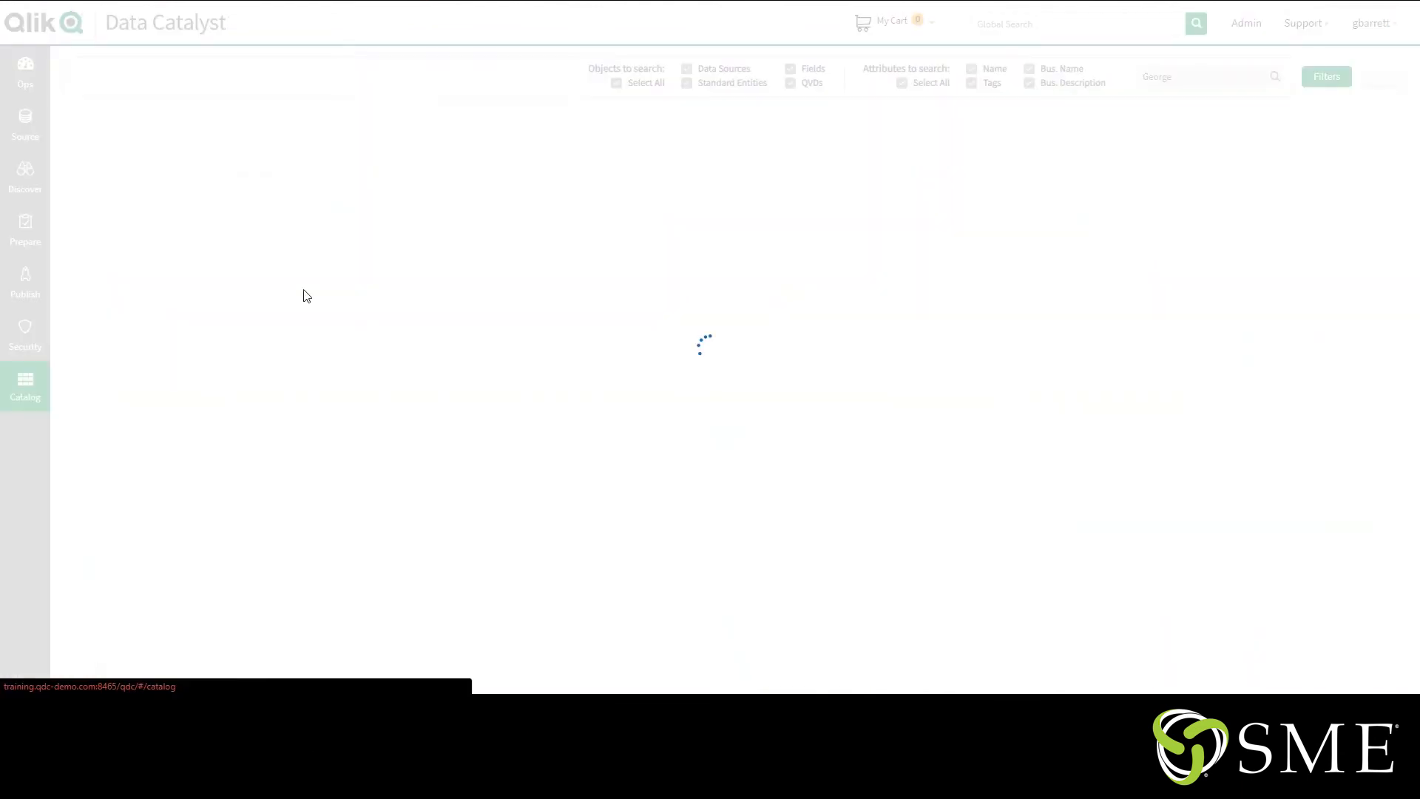
{"action": "type", "text": "global"}
{"action": "key", "text": "Return"}
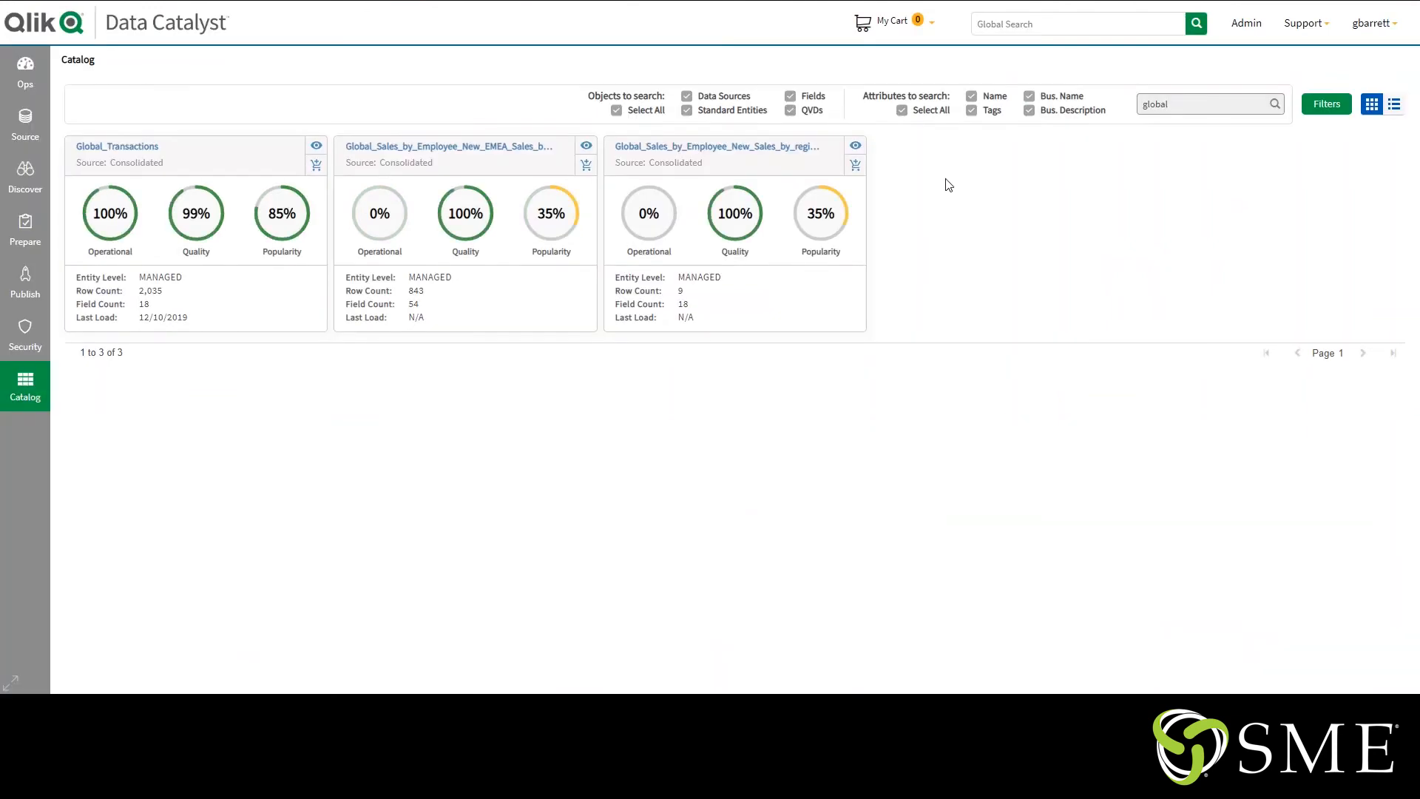
{"action": "left_click", "coordinate": [318, 146]}
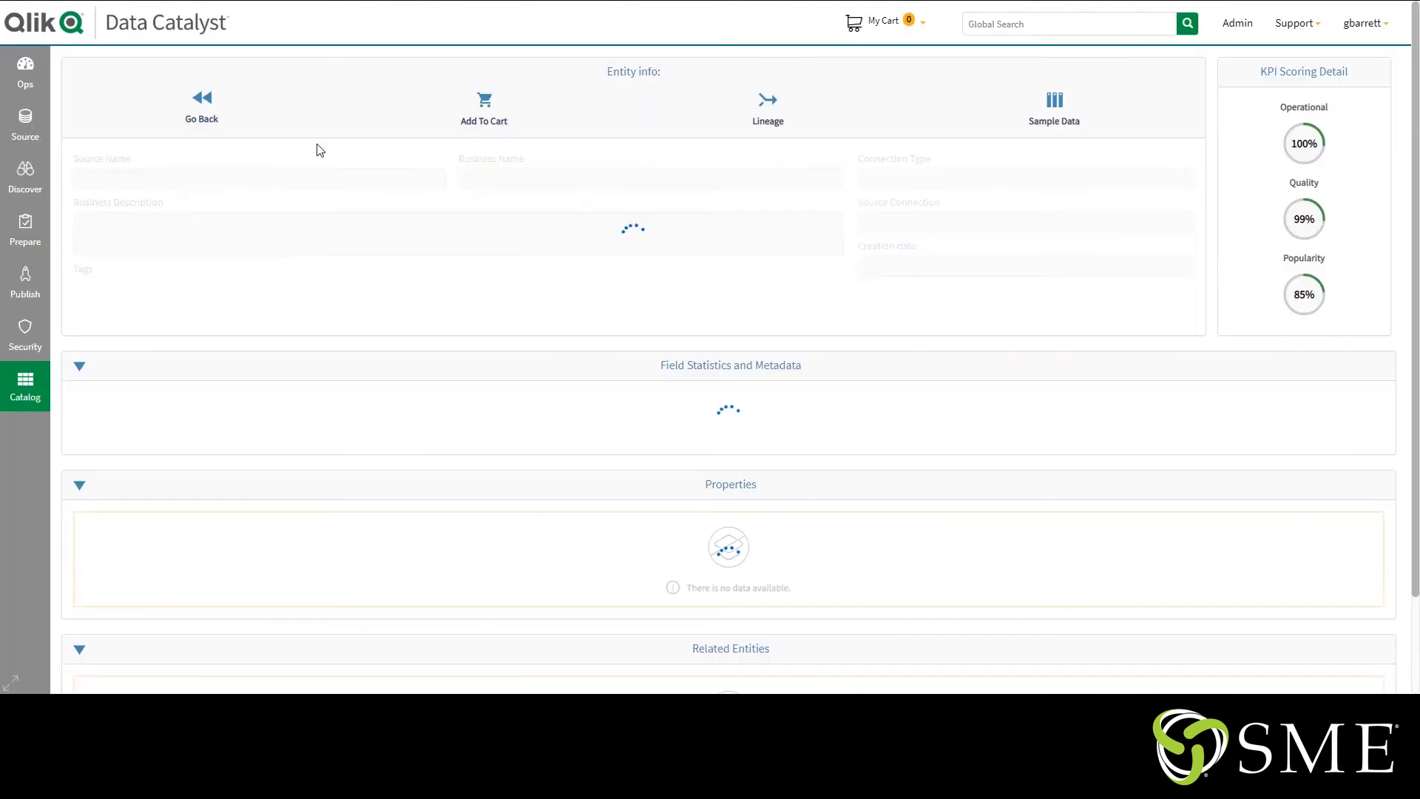
{"action": "left_click", "coordinate": [760, 135]}
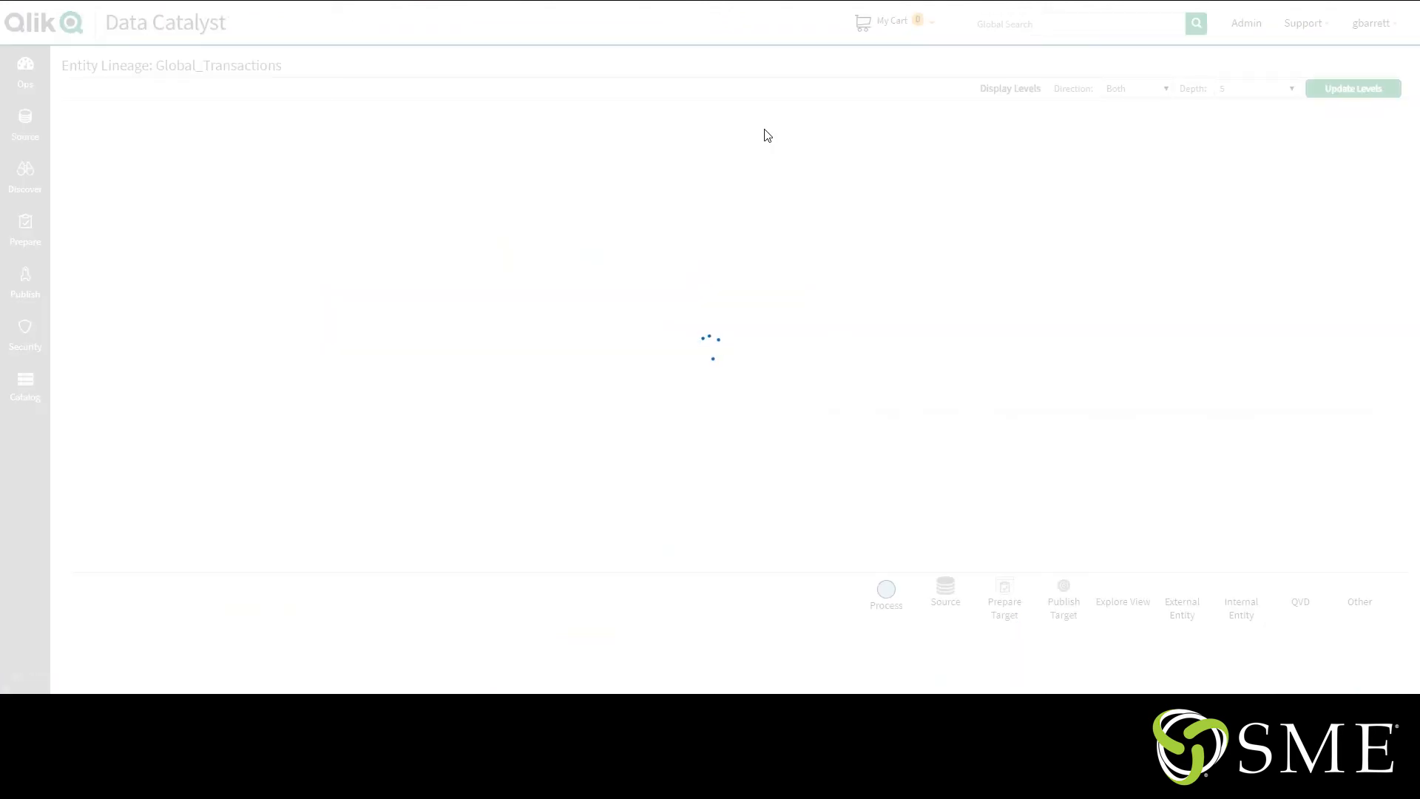